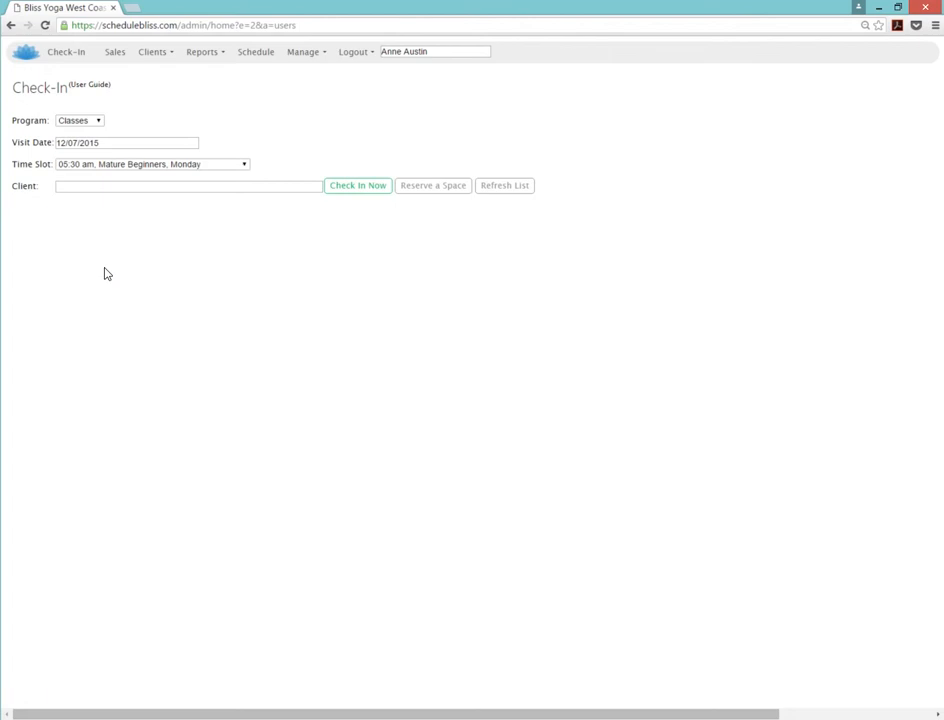
Start a new client record and enter the client's first and last name.
left_click(152, 53)
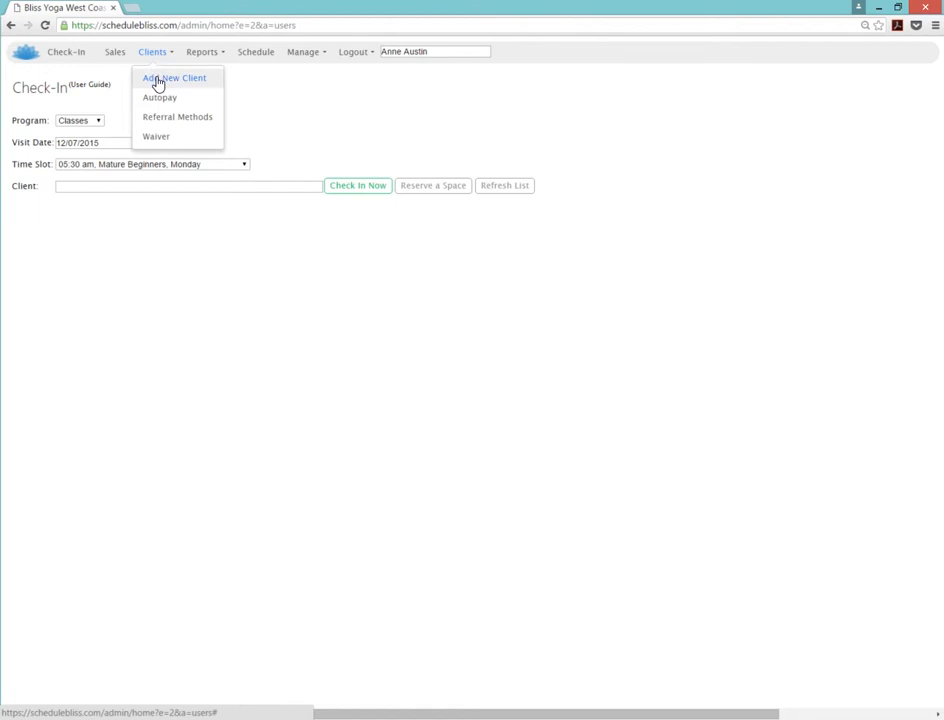
left_click(157, 80)
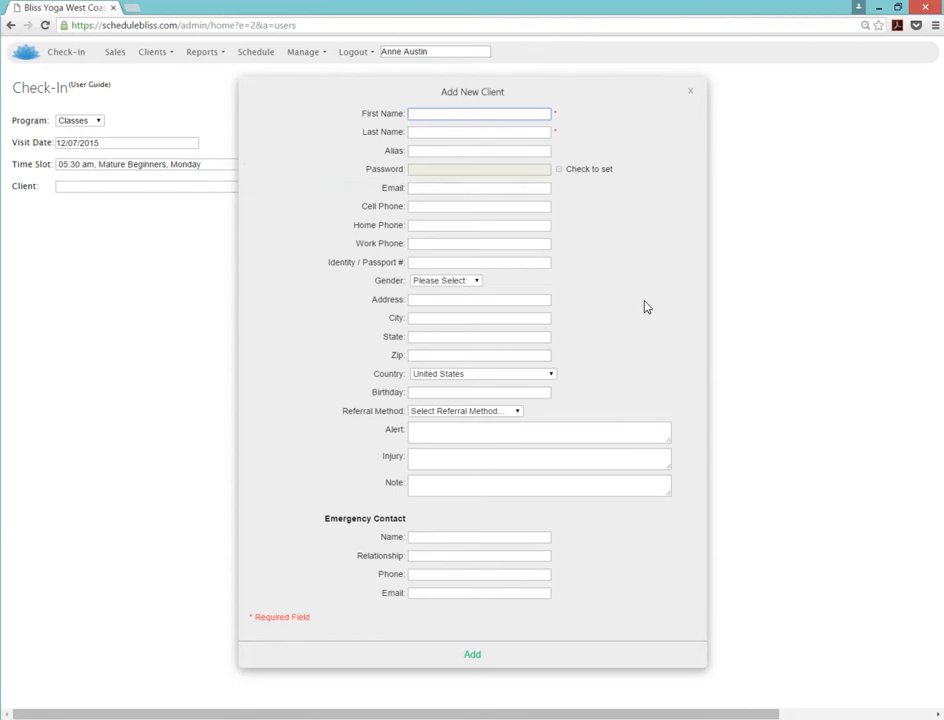
key("Tab")
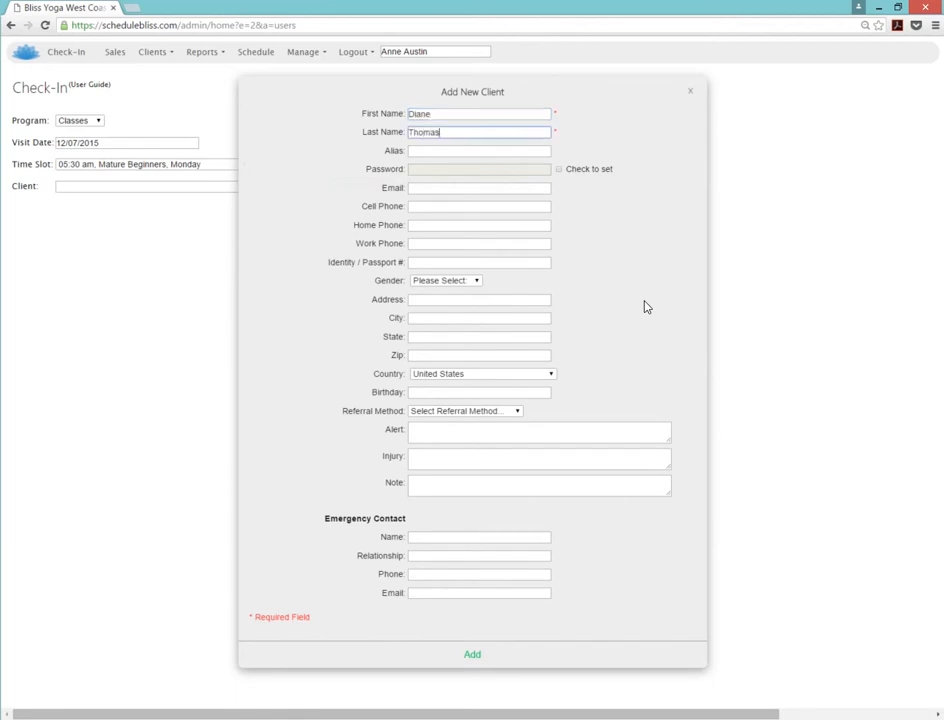
key("Tab")
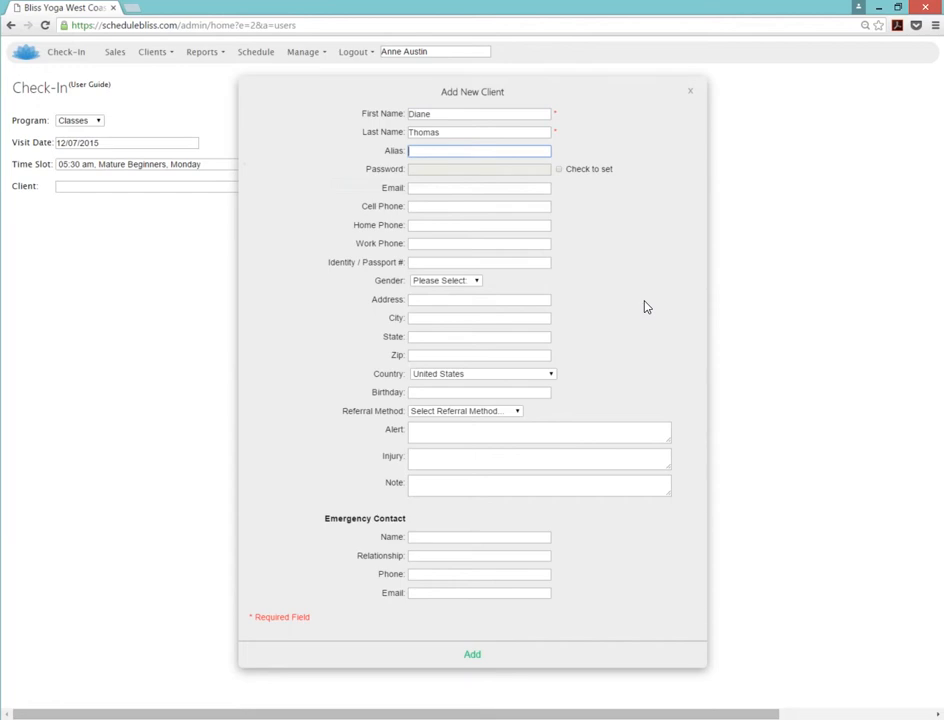
key("Tab")
key("Tab")
key("Tab")
key("Tab")
key("Tab")
key("Tab")
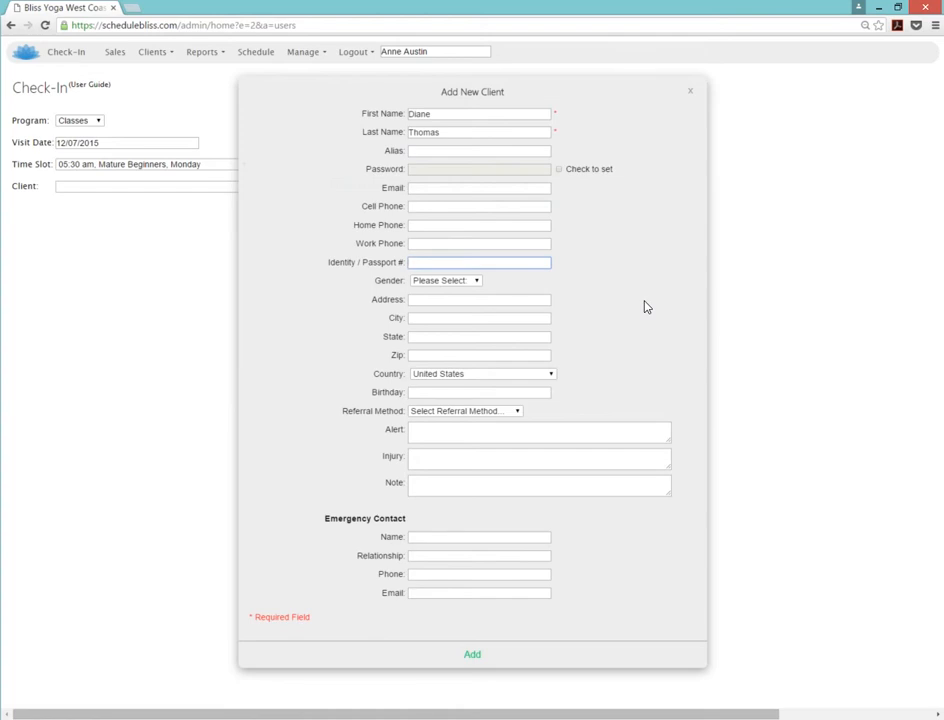
Save the new client so it appears at the top of the Clients list.
left_click(474, 658)
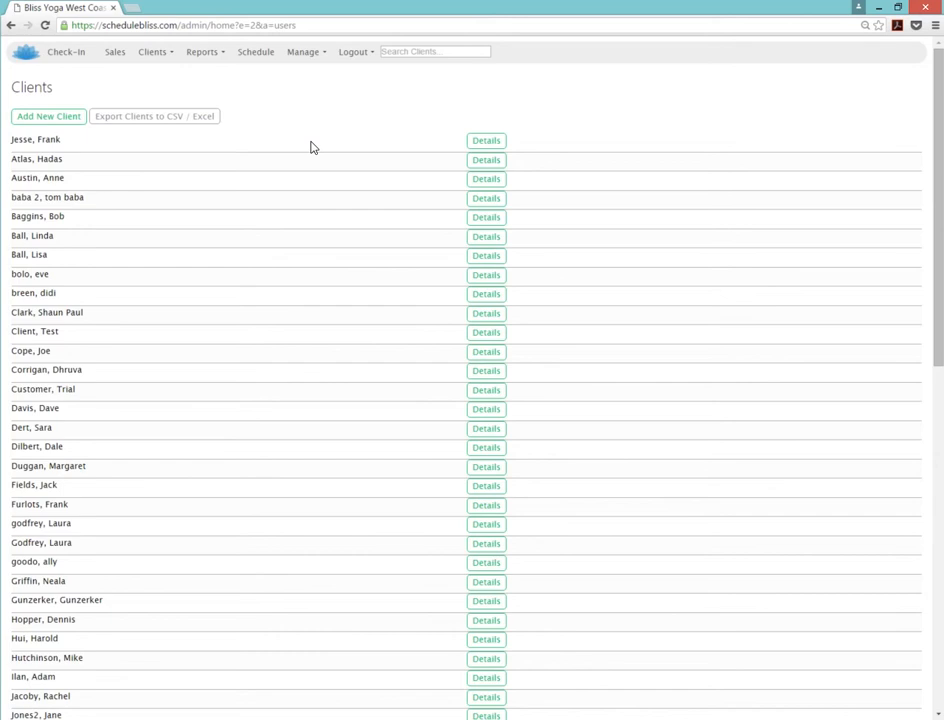
Open a new Point of Sale ticket and set the newly added client as its client.
left_click(116, 55)
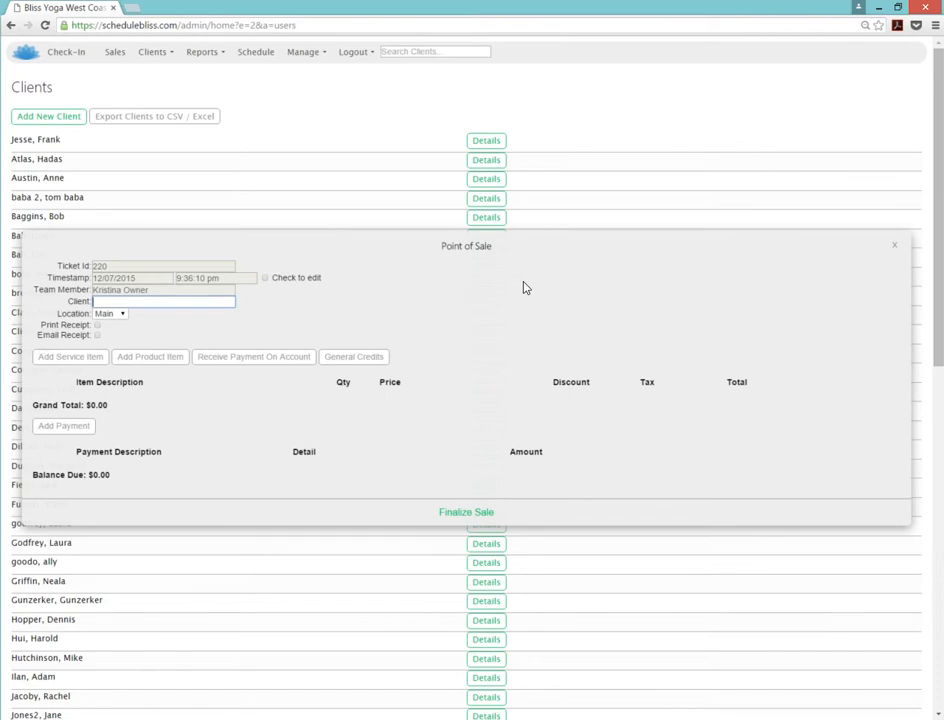
type("diane t")
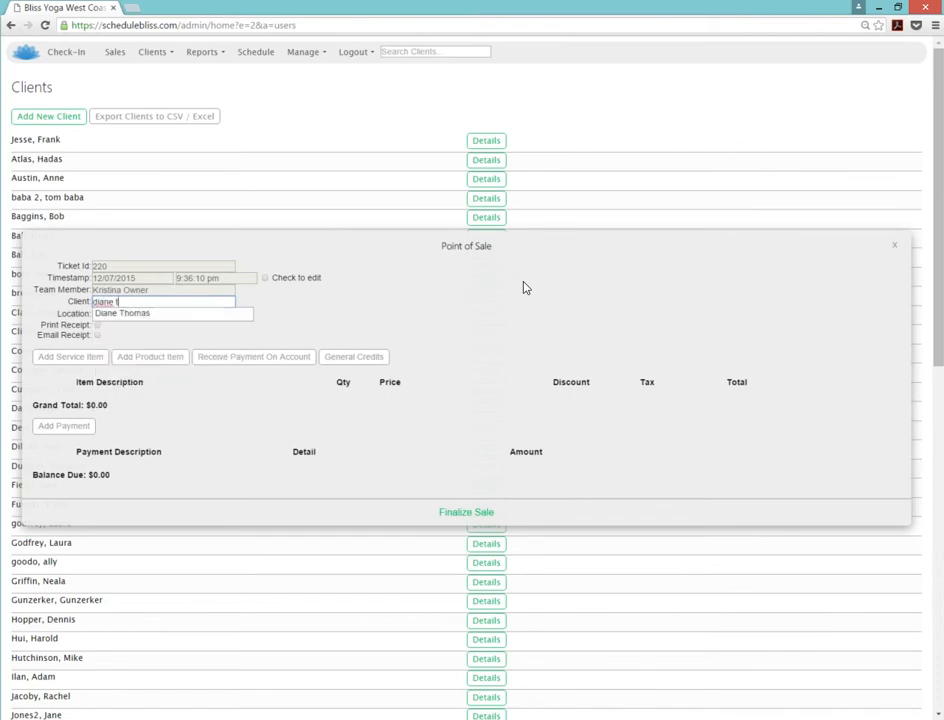
left_click(220, 318)
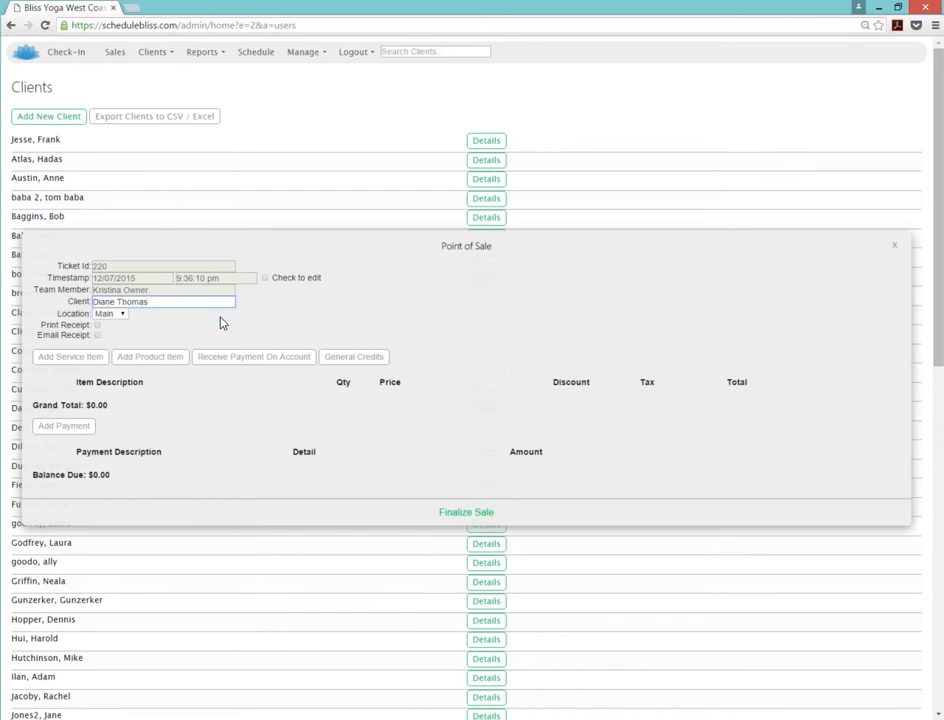
Add the 10 Class Pass service item to the ticket at 120.00, quantity 1.
left_click(70, 362)
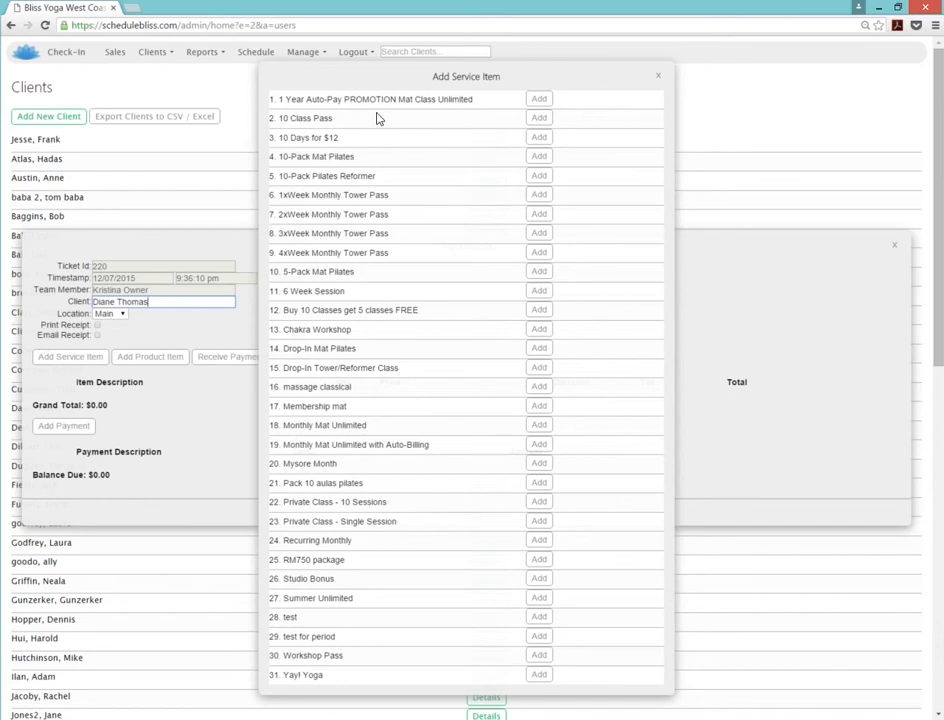
left_click(538, 120)
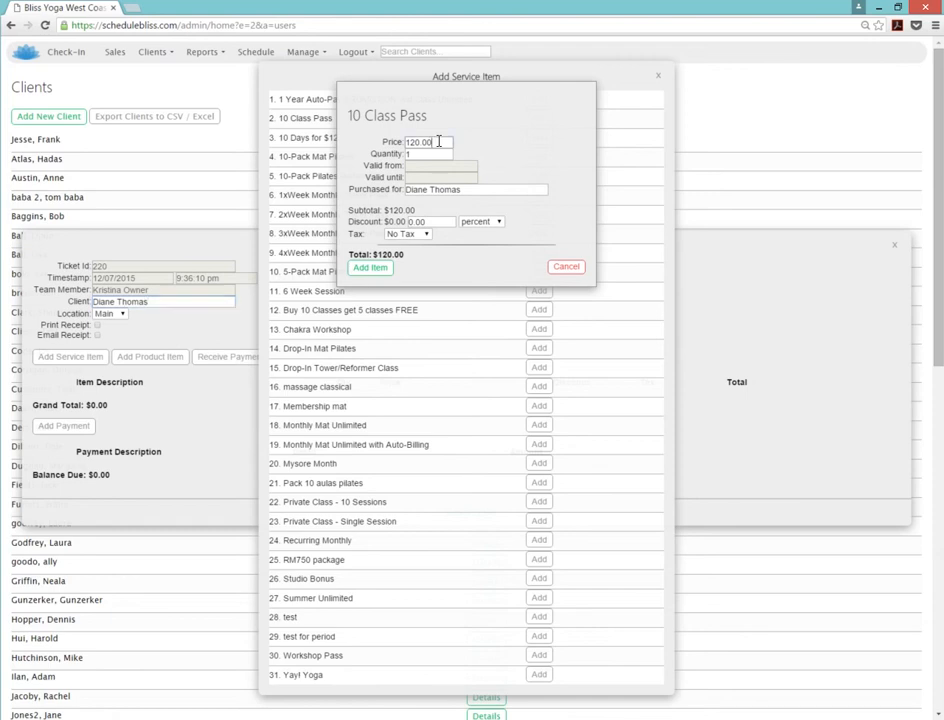
Change the 10 Class Pass price to 0, add it to the ticket, and finalize the sale.
key("BackSpace")
key("BackSpace")
key("BackSpace")
key("BackSpace")
key("BackSpace")
key("BackSpace")
type("0")
left_click(381, 272)
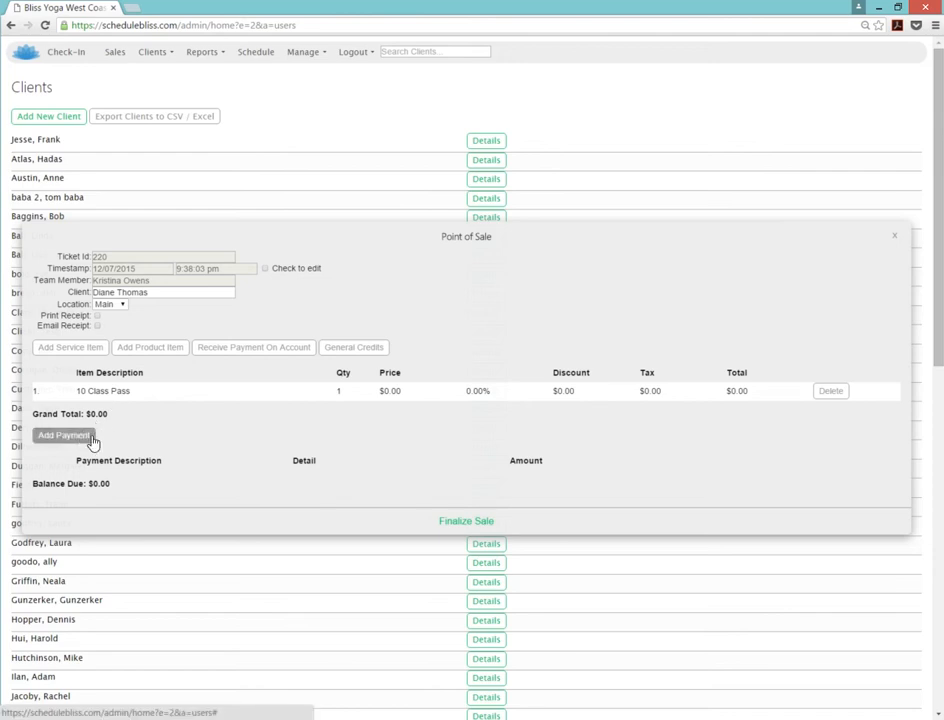
left_click(460, 522)
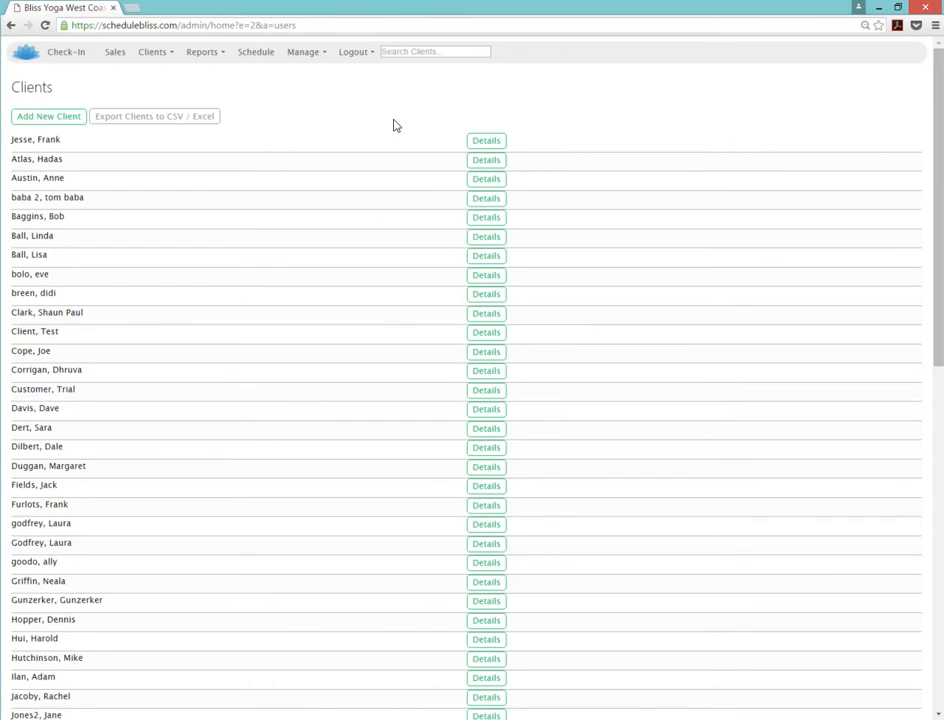
Search for the new client and open their Attendance tab showing the 10 Class Pass.
left_click(419, 52)
type("diane")
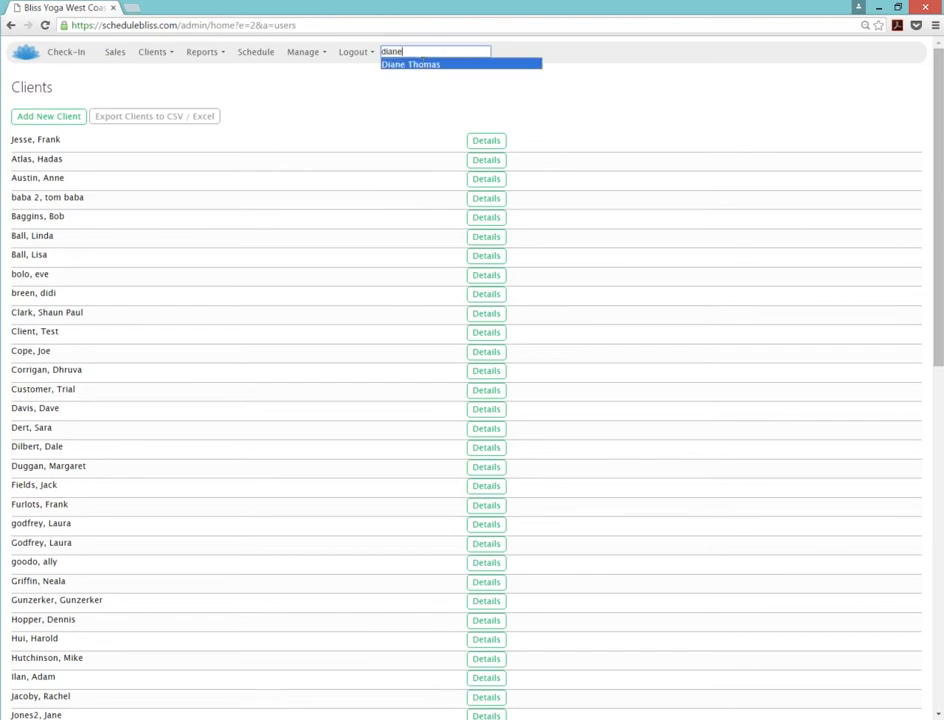
left_click(418, 64)
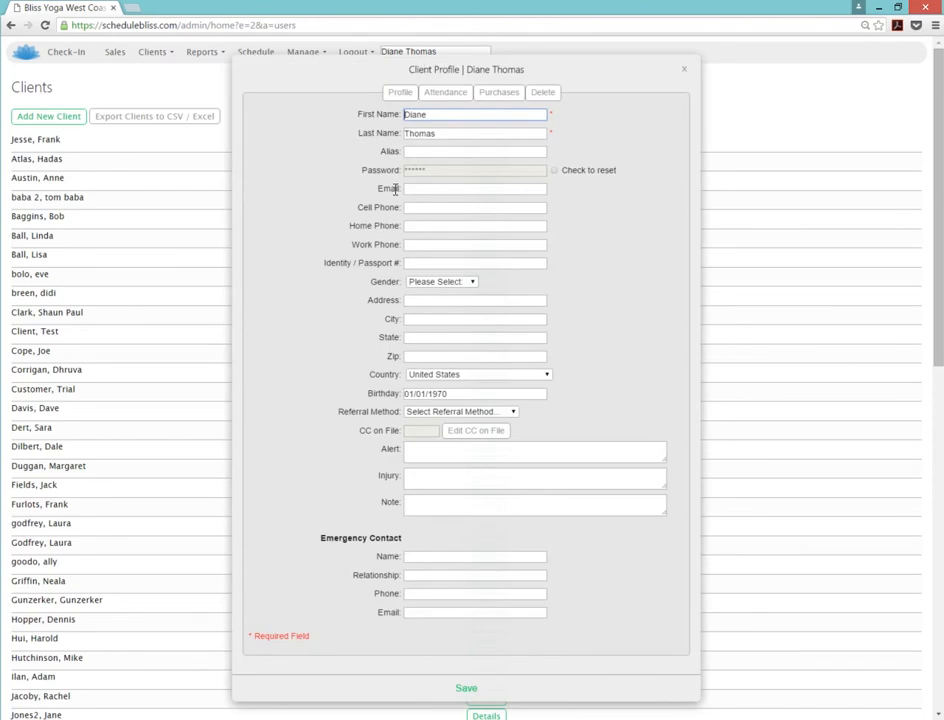
left_click(446, 93)
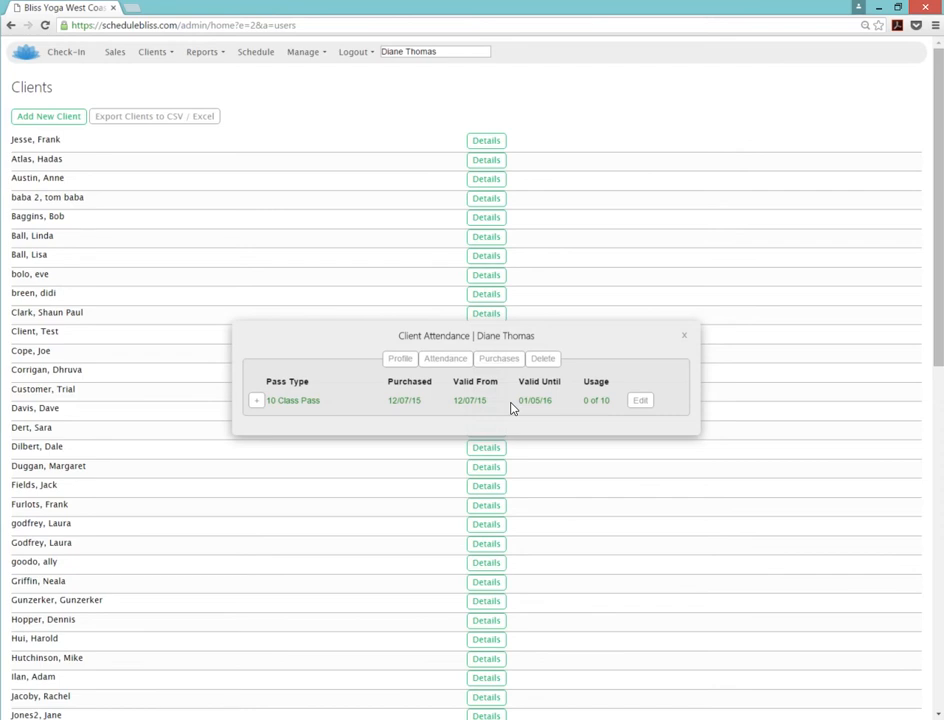
Edit the 10 Class Pass and change its Visit Floor value from 0 to 3.
left_click(641, 401)
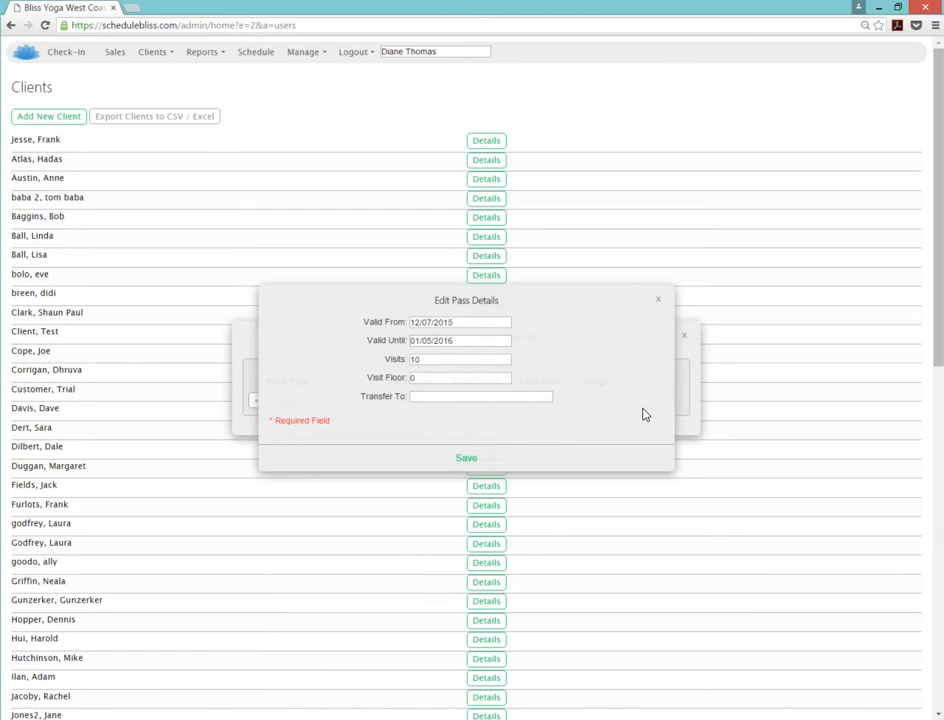
left_click(423, 377)
key("BackSpace")
type("3")
Save the pass at 3 of 10 visits used and close the Client Attendance dialog.
left_click(465, 458)
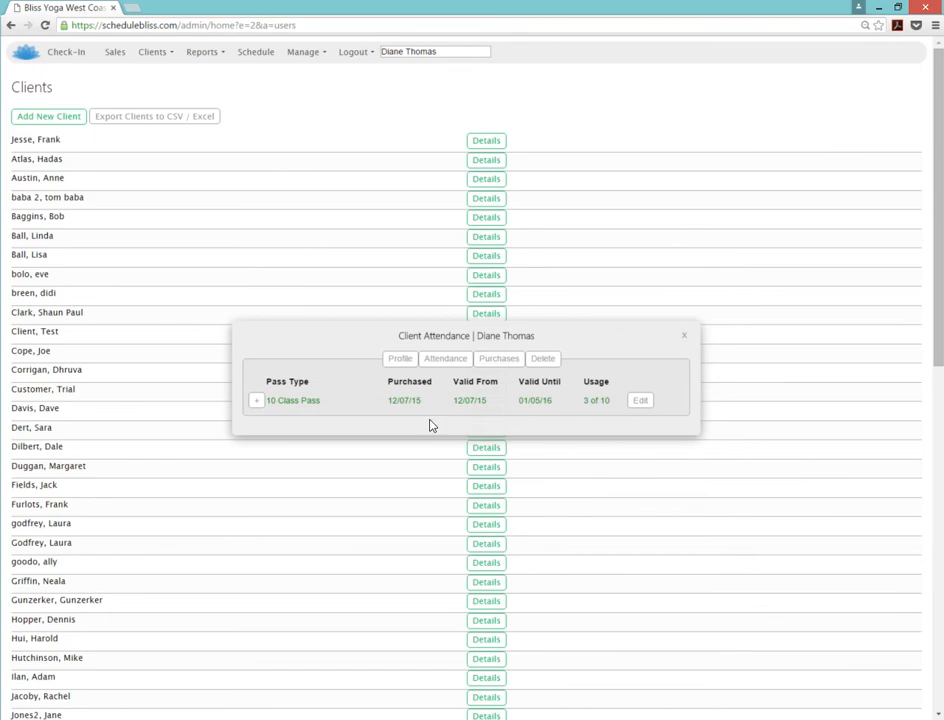
left_click(684, 336)
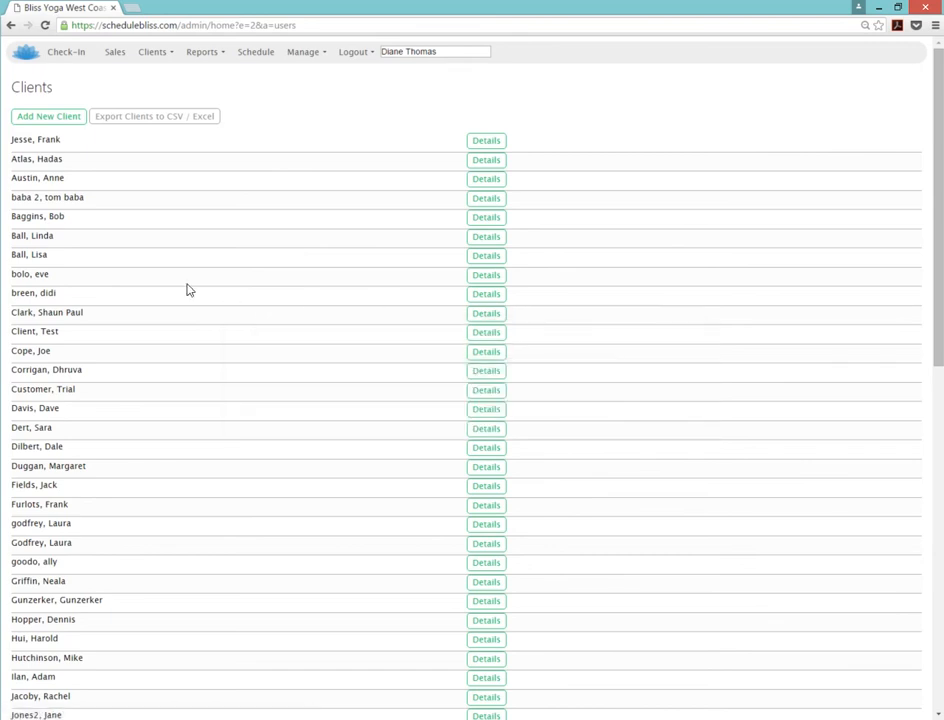